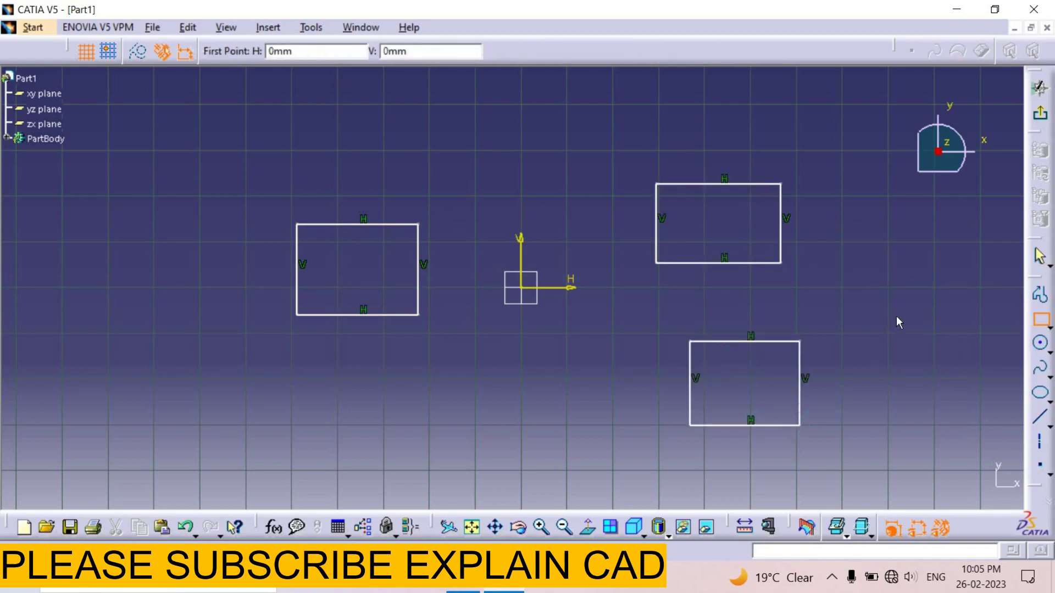
Step: Sketch a small upright rectangle to the right of the lower-right rectangle
{"action": "left_click", "coordinate": [894, 314]}
{"action": "left_click", "coordinate": [961, 402]}
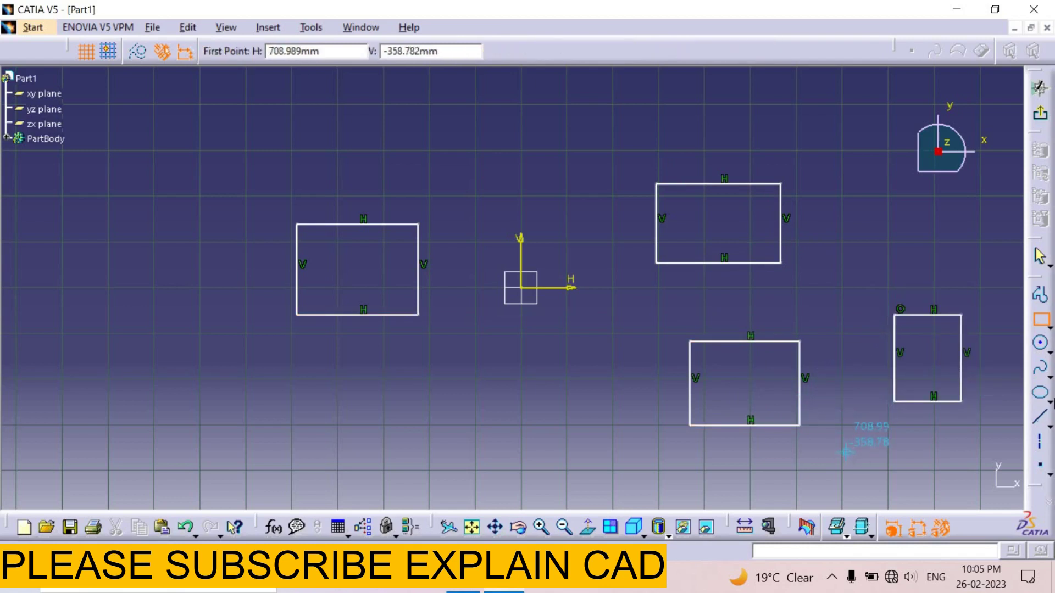
Step: Float the Predefined Profile tools over the drawing area and sketch a wide rectangle just below the origin
{"action": "left_click", "coordinate": [1041, 319]}
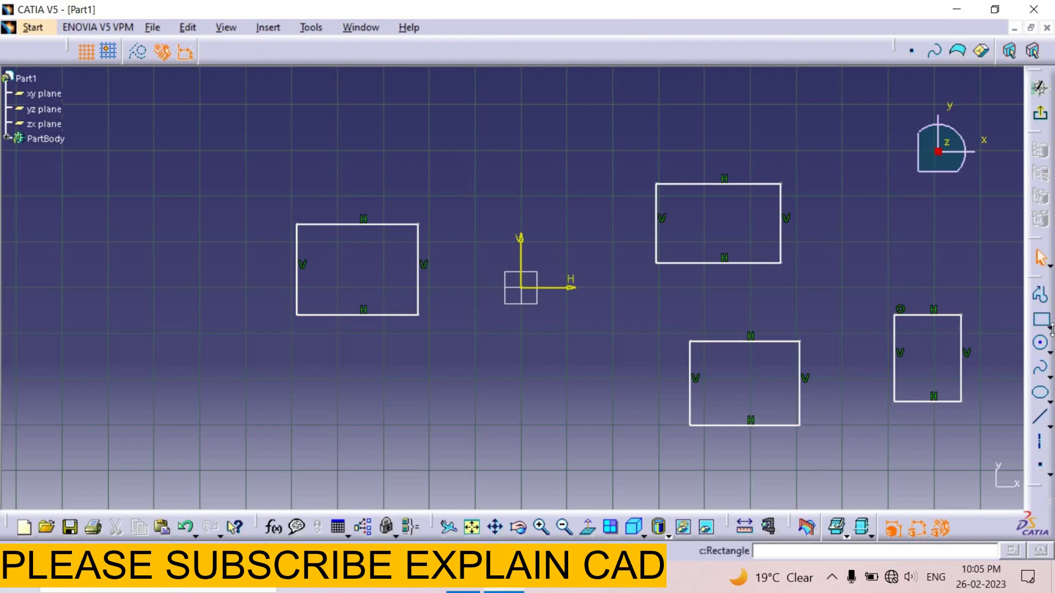
{"action": "left_click", "coordinate": [1050, 329]}
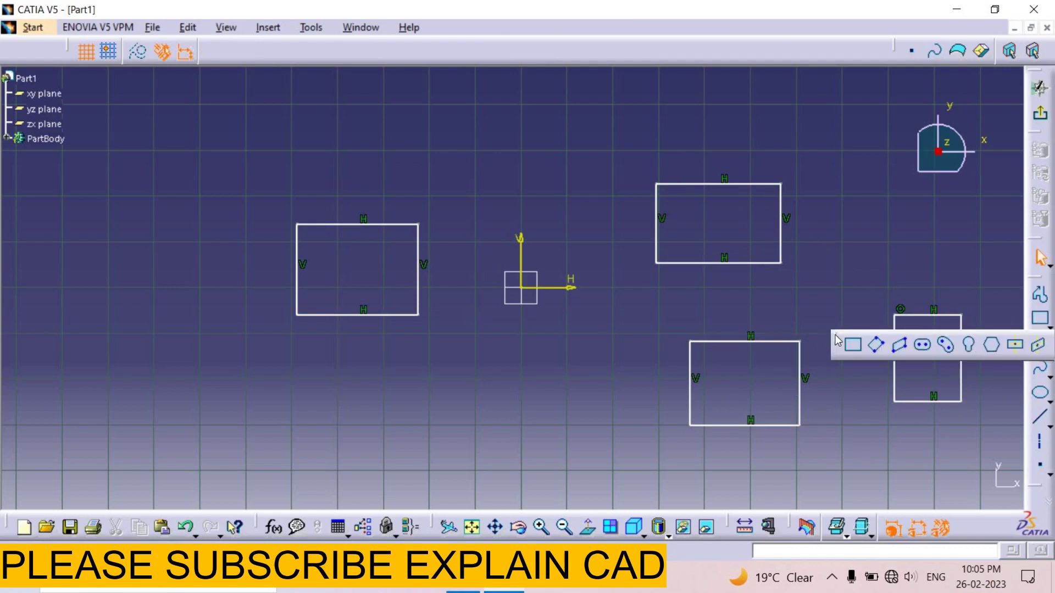
{"action": "left_click_drag", "start_coordinate": [782, 207], "coordinate": [945, 159]}
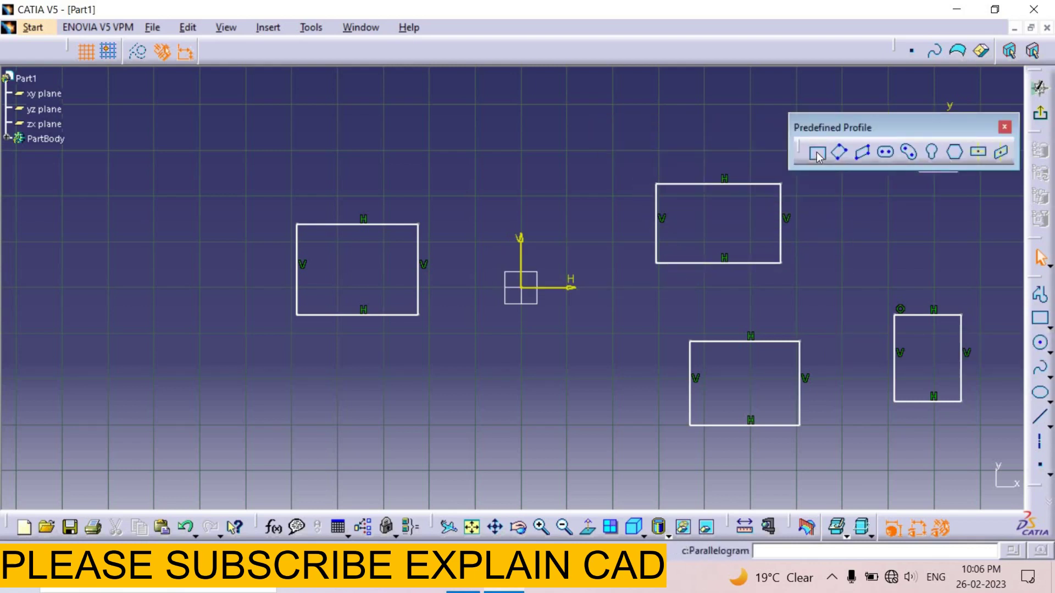
{"action": "left_click", "coordinate": [396, 361]}
{"action": "left_click", "coordinate": [542, 435]}
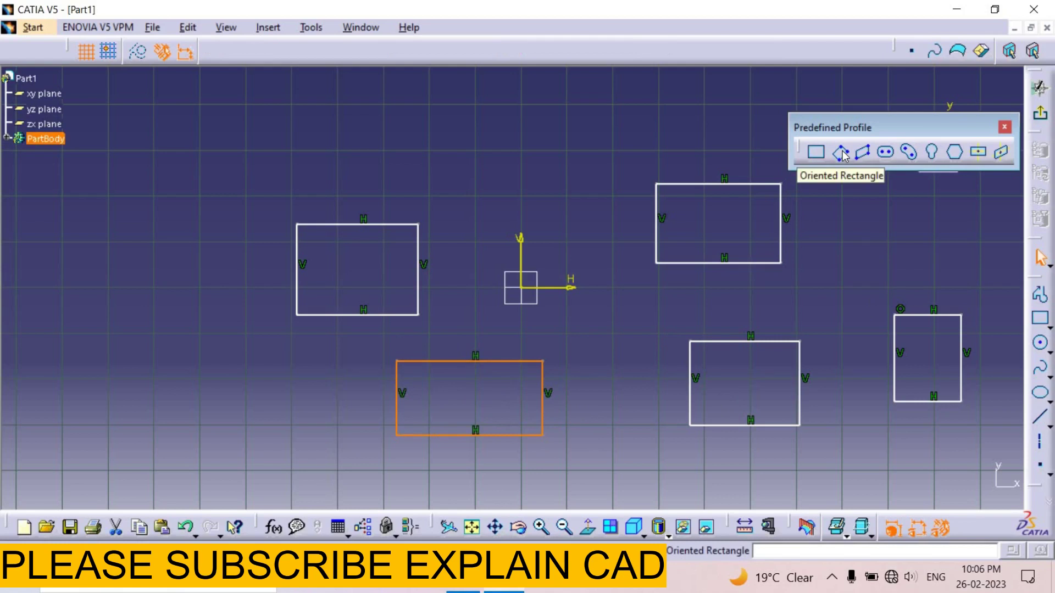
Step: Sketch an oriented rectangle about 428 mm wide, tilted about 16 degrees, at the upper left of the sketch, overlapping the leftmost rectangle
{"action": "left_click", "coordinate": [149, 191]}
{"action": "left_click", "coordinate": [337, 138]}
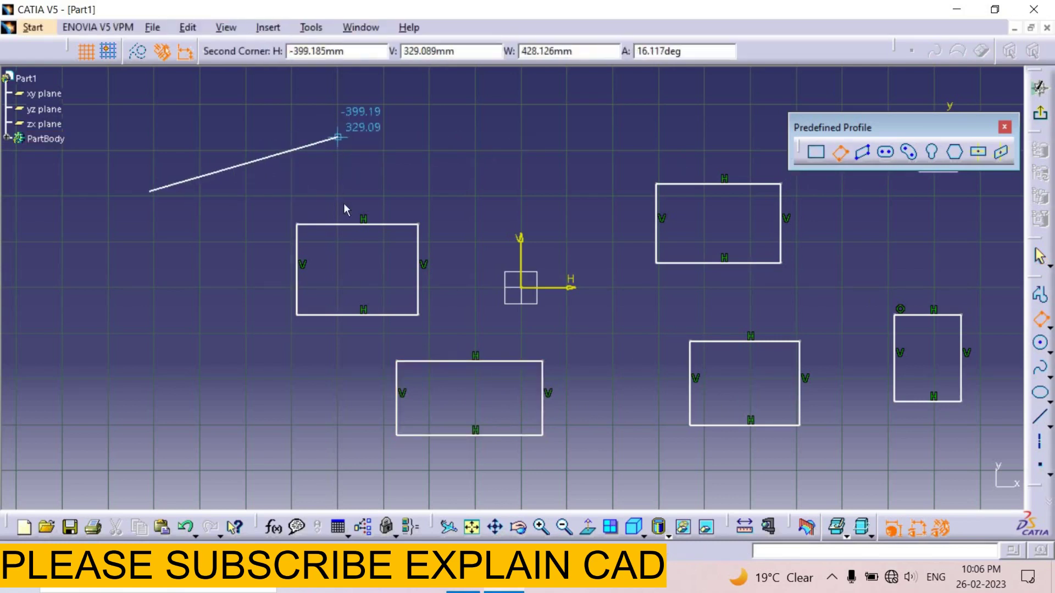
{"action": "left_click", "coordinate": [375, 263]}
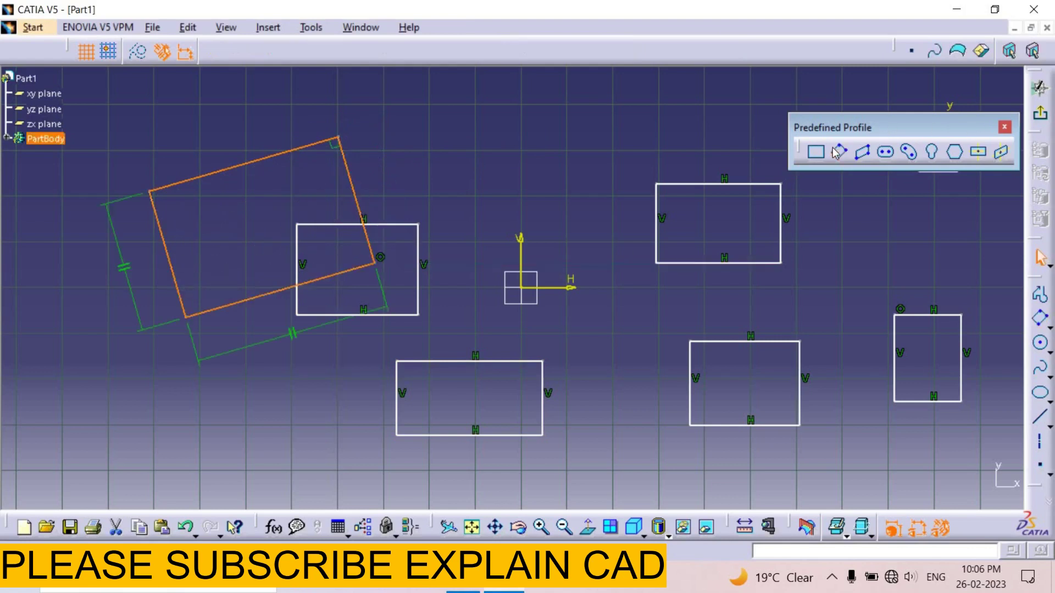
Step: Sketch an untilted oriented rectangle just above the origin
{"action": "left_click", "coordinate": [839, 154]}
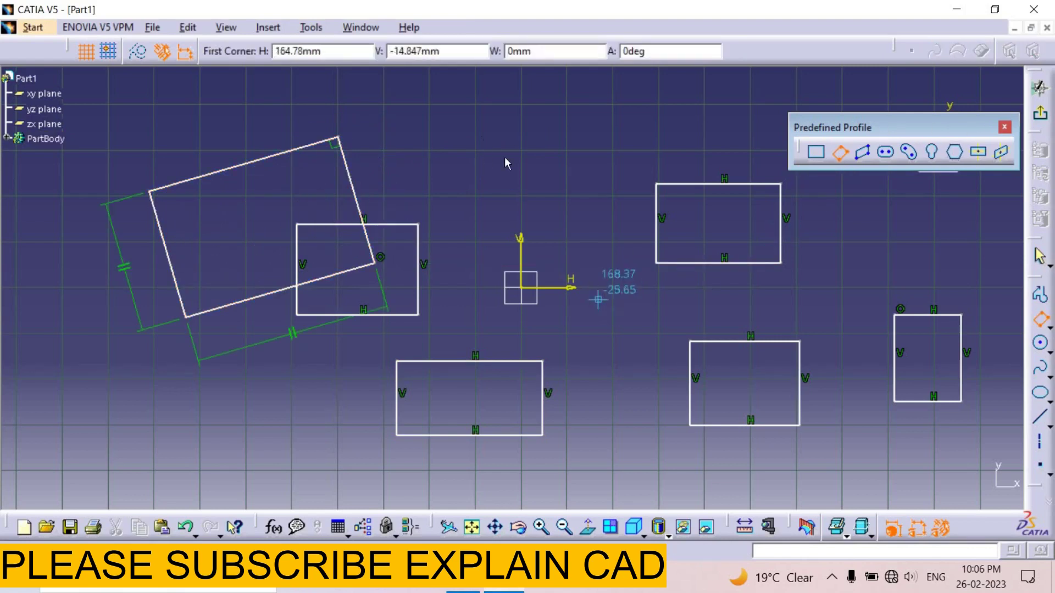
{"action": "left_click", "coordinate": [481, 137]}
{"action": "left_click", "coordinate": [606, 138]}
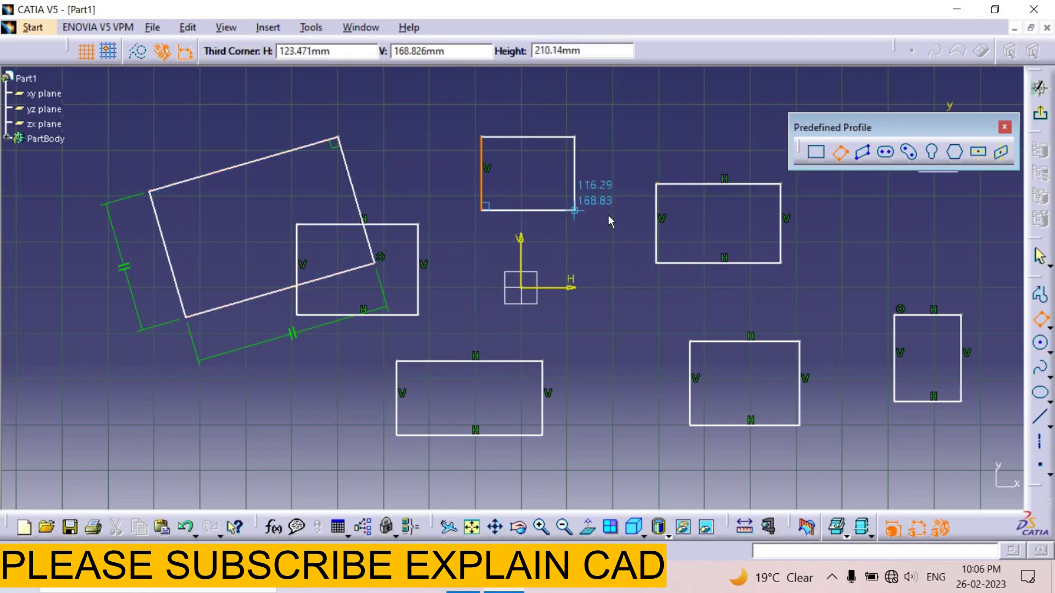
{"action": "left_click", "coordinate": [522, 210]}
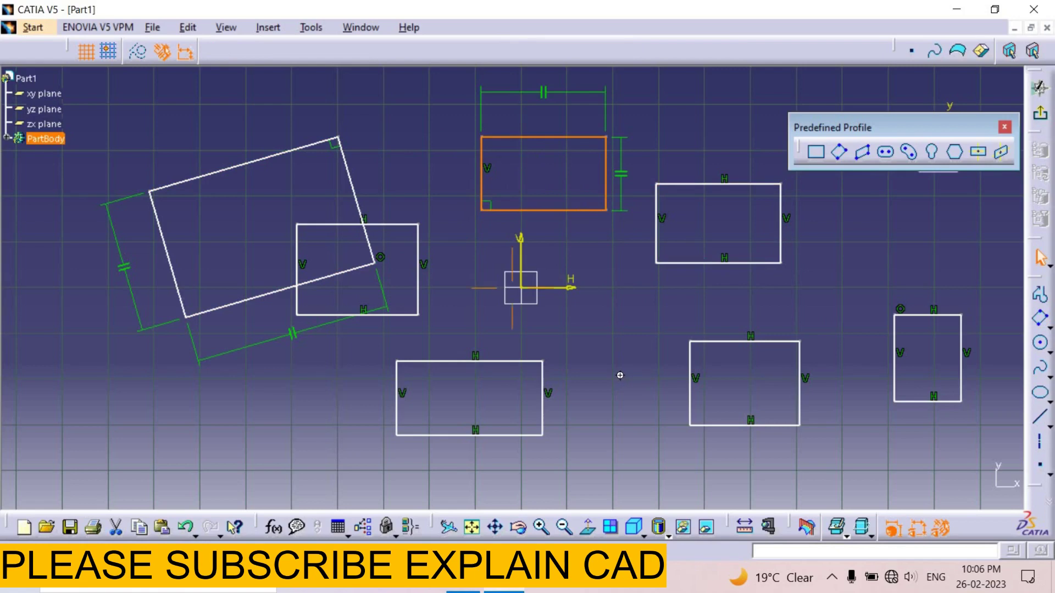
Step: Sketch another untilted oriented rectangle about 364 mm wide in the empty area up and right of the existing profiles
{"action": "mouse_move", "coordinate": [623, 387]}
{"action": "middle_mouse_down"}
{"action": "mouse_move", "coordinate": [625, 472]}
{"action": "mouse_move", "coordinate": [641, 407]}
{"action": "mouse_move", "coordinate": [660, 407]}
{"action": "mouse_move", "coordinate": [538, 391]}
{"action": "mouse_move", "coordinate": [381, 400]}
{"action": "mouse_move", "coordinate": [345, 351]}
{"action": "mouse_move", "coordinate": [356, 459]}
{"action": "mouse_move", "coordinate": [357, 449]}
{"action": "middle_mouse_up"}
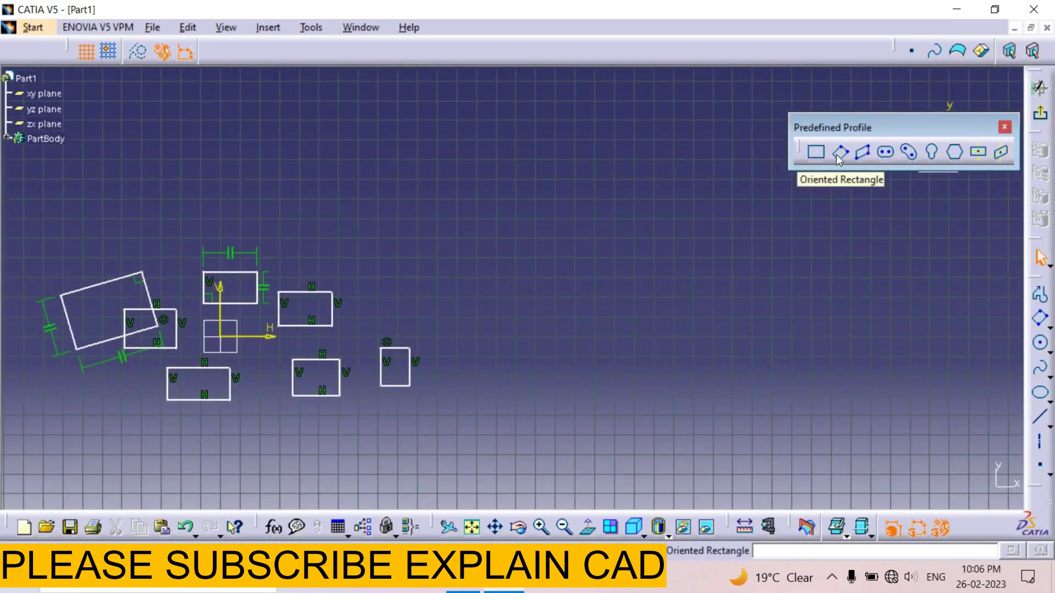
{"action": "left_click", "coordinate": [521, 206]}
{"action": "left_click", "coordinate": [596, 205]}
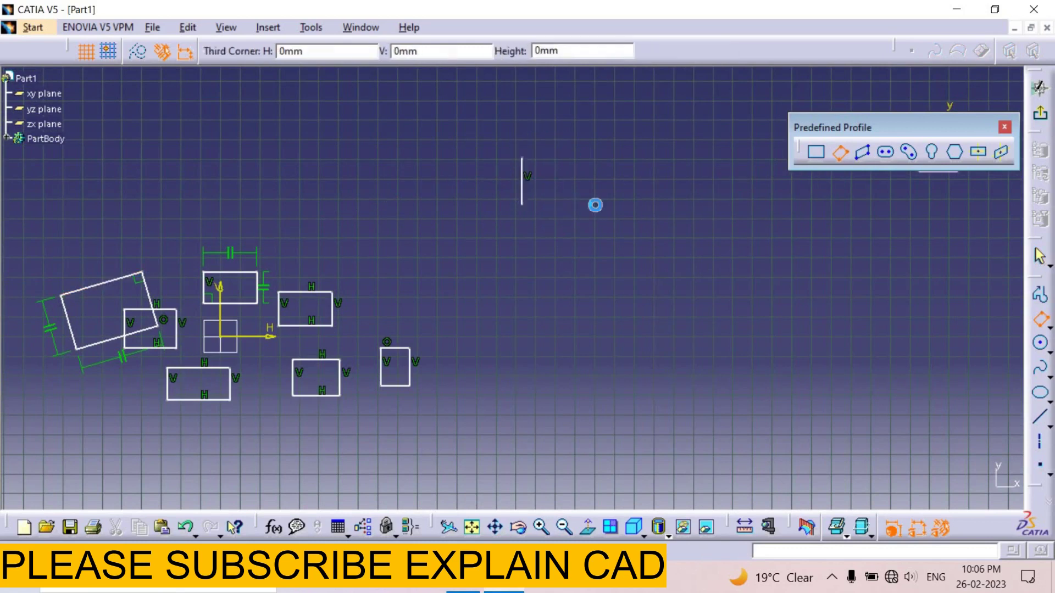
{"action": "left_click", "coordinate": [594, 255]}
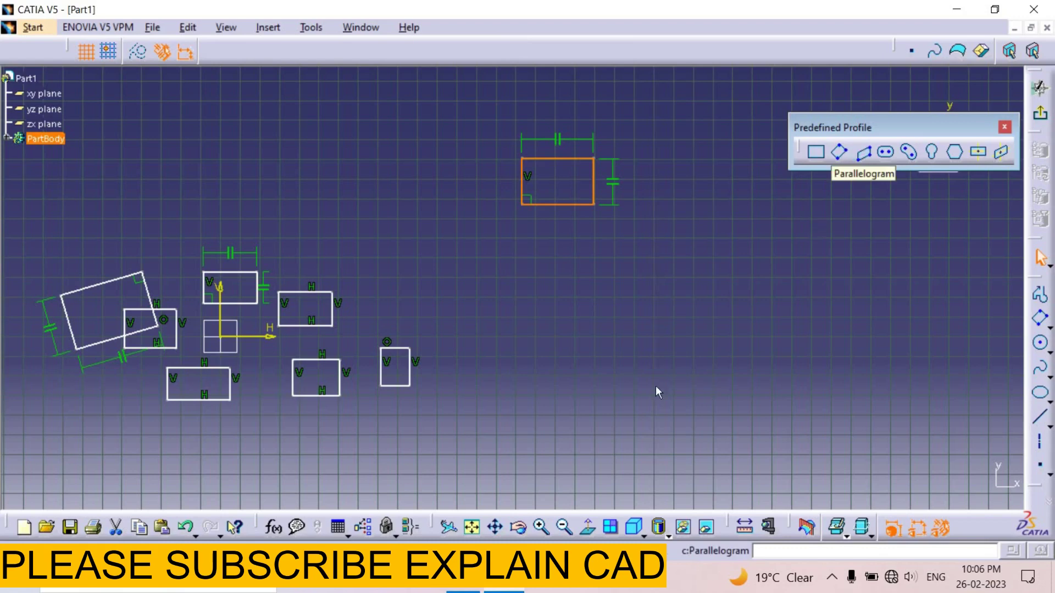
Step: Sketch a parallelogram with horizontal sides about 895 mm long below the newest oriented rectangle
{"action": "left_click", "coordinate": [863, 152]}
{"action": "left_click", "coordinate": [521, 292]}
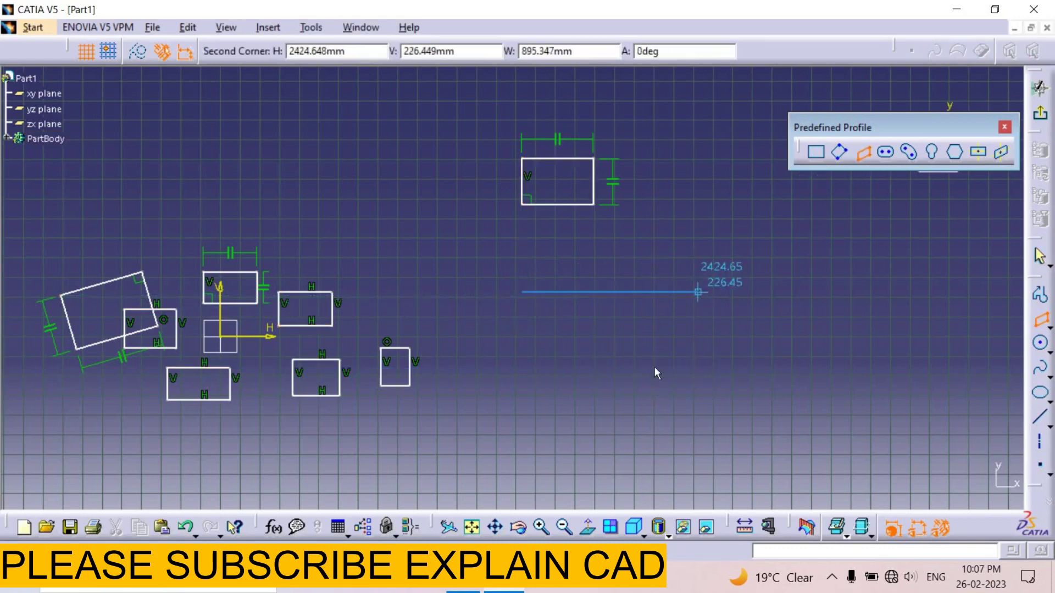
{"action": "left_click", "coordinate": [698, 292]}
{"action": "left_click", "coordinate": [643, 363]}
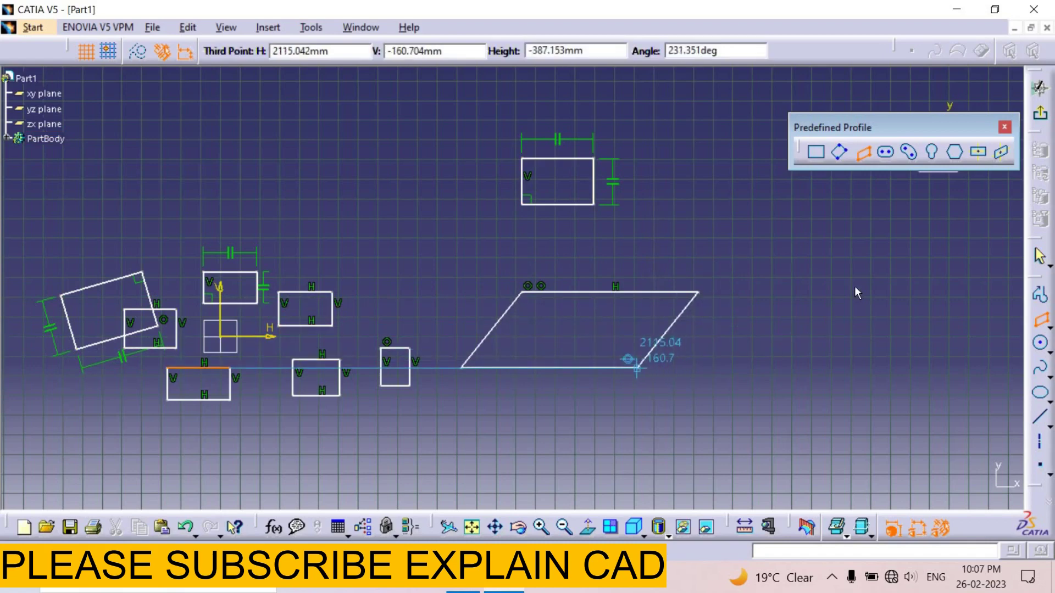
Step: Sketch a second, smaller parallelogram with vertical short sides, up and right of the first parallelogram
{"action": "left_click", "coordinate": [863, 152]}
{"action": "left_click", "coordinate": [721, 291]}
{"action": "left_click", "coordinate": [812, 236]}
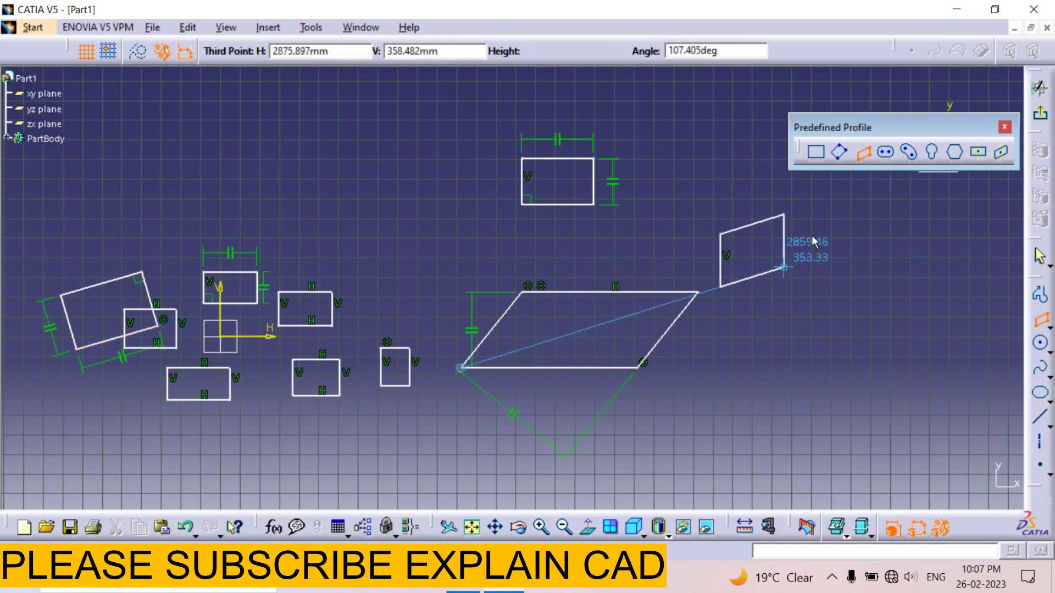
{"action": "left_click", "coordinate": [821, 241]}
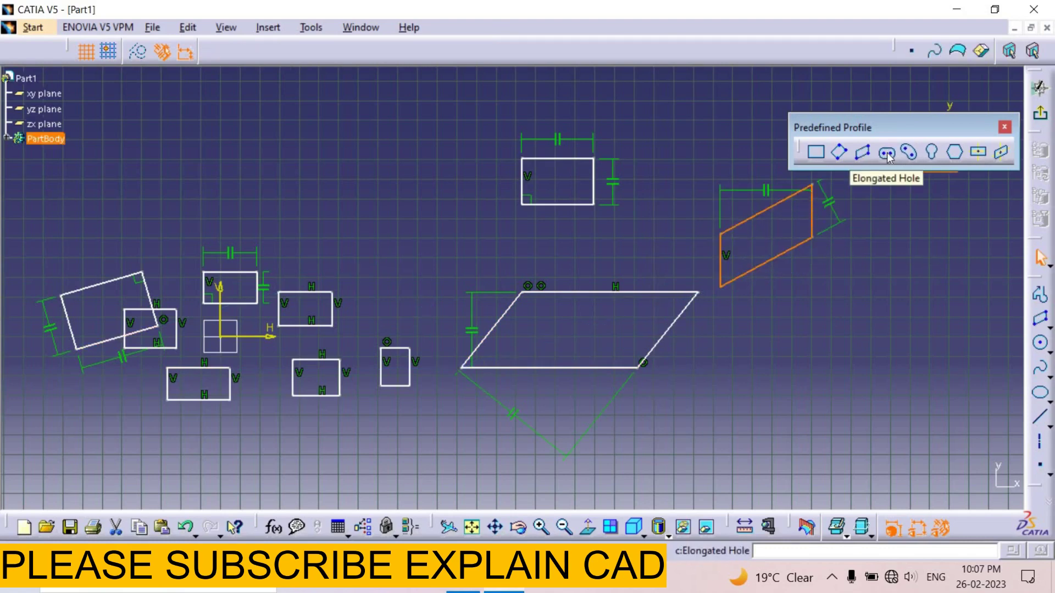
Step: Sketch a horizontal elongated hole with a radius of about 164 mm to the right of the large parallelogram
{"action": "left_click", "coordinate": [763, 377]}
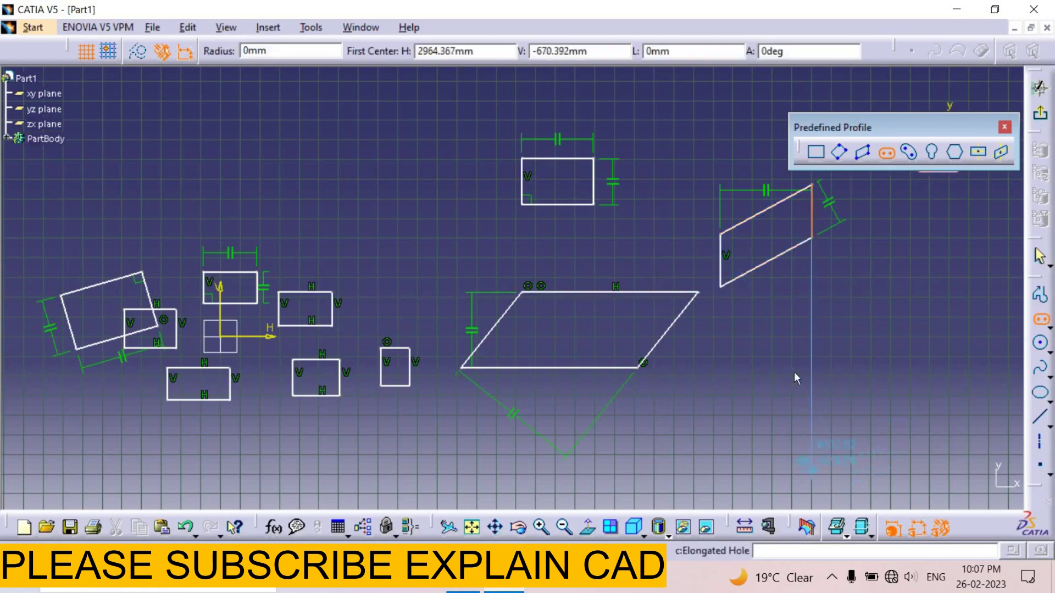
{"action": "left_click", "coordinate": [942, 377]}
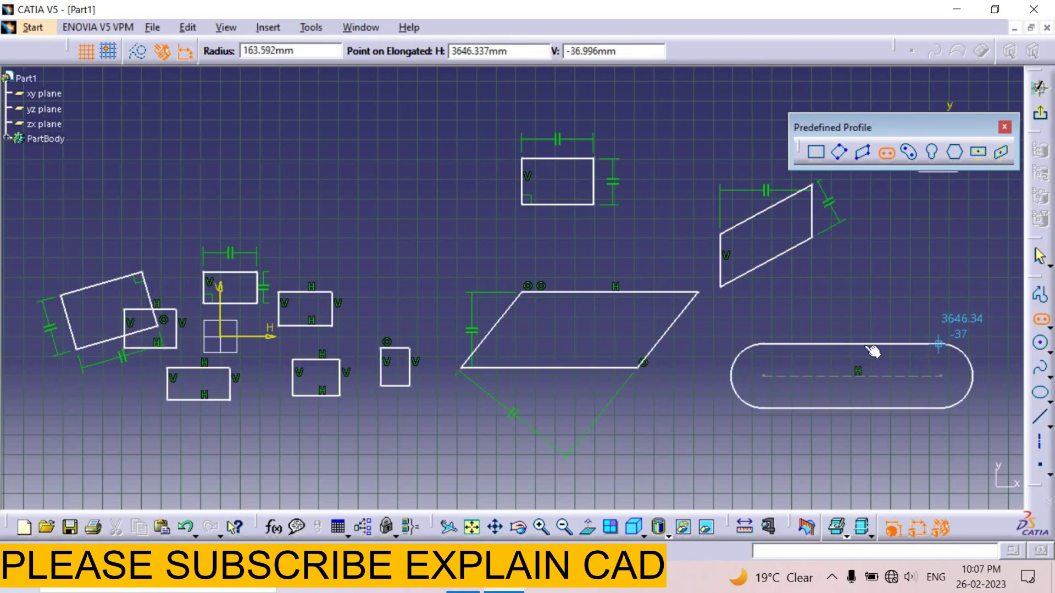
{"action": "left_click", "coordinate": [939, 345]}
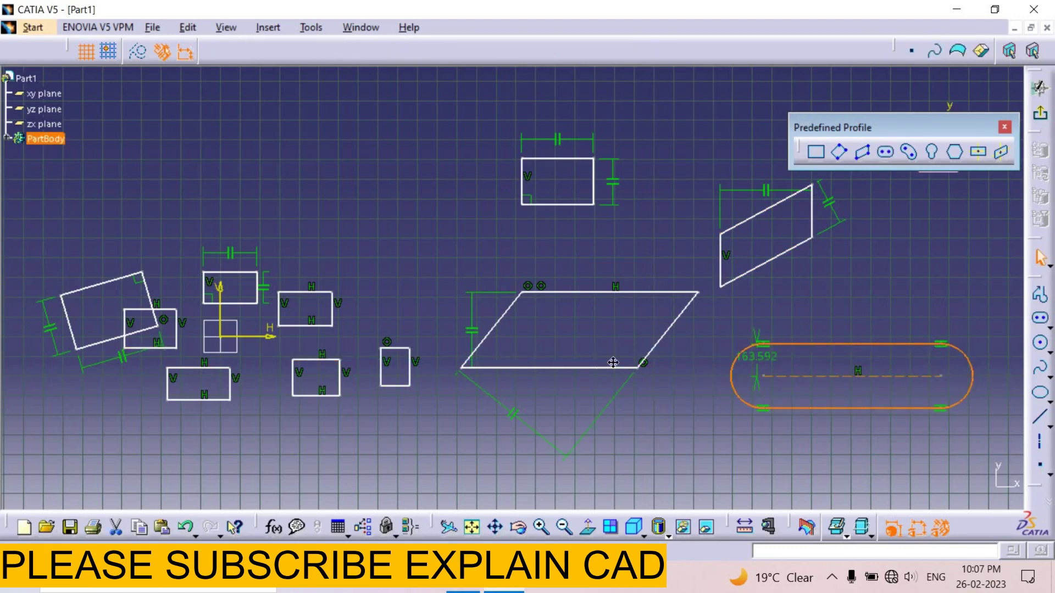
Step: Sketch a second horizontal elongated hole with a radius of about 181 mm, up and right of the first one
{"action": "mouse_move", "coordinate": [628, 394]}
{"action": "middle_mouse_down"}
{"action": "mouse_move", "coordinate": [371, 414]}
{"action": "mouse_move", "coordinate": [296, 477]}
{"action": "middle_mouse_up"}
{"action": "left_click", "coordinate": [886, 152]}
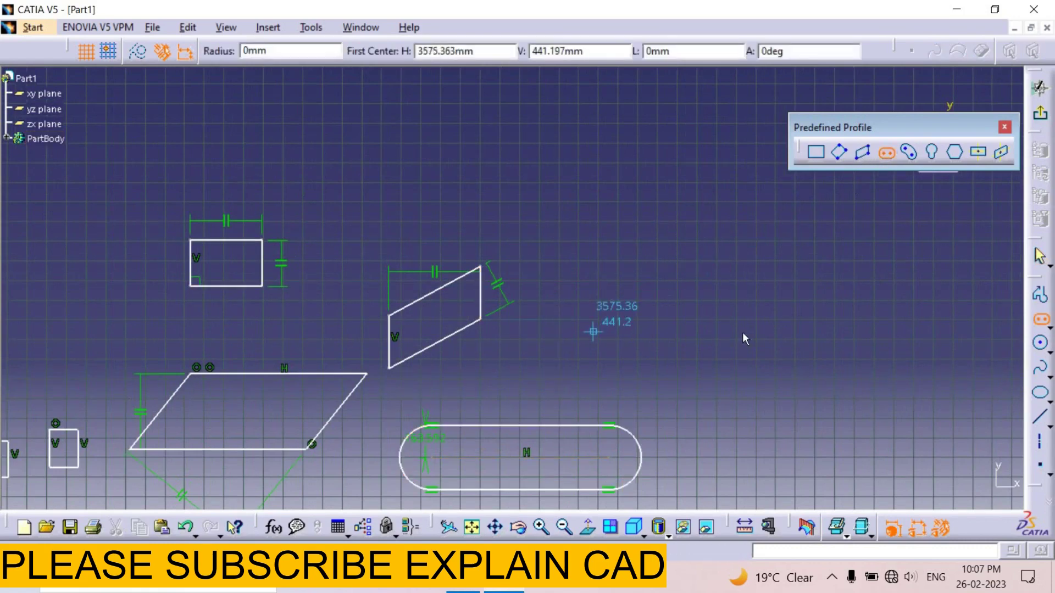
{"action": "left_click", "coordinate": [593, 332]}
{"action": "left_click", "coordinate": [767, 331]}
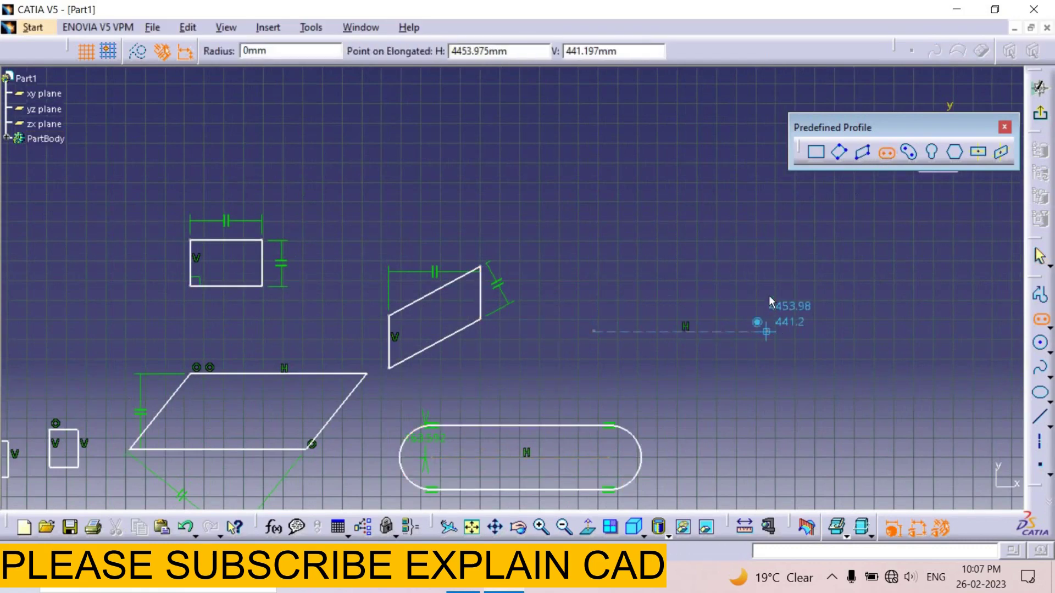
{"action": "left_click", "coordinate": [776, 296]}
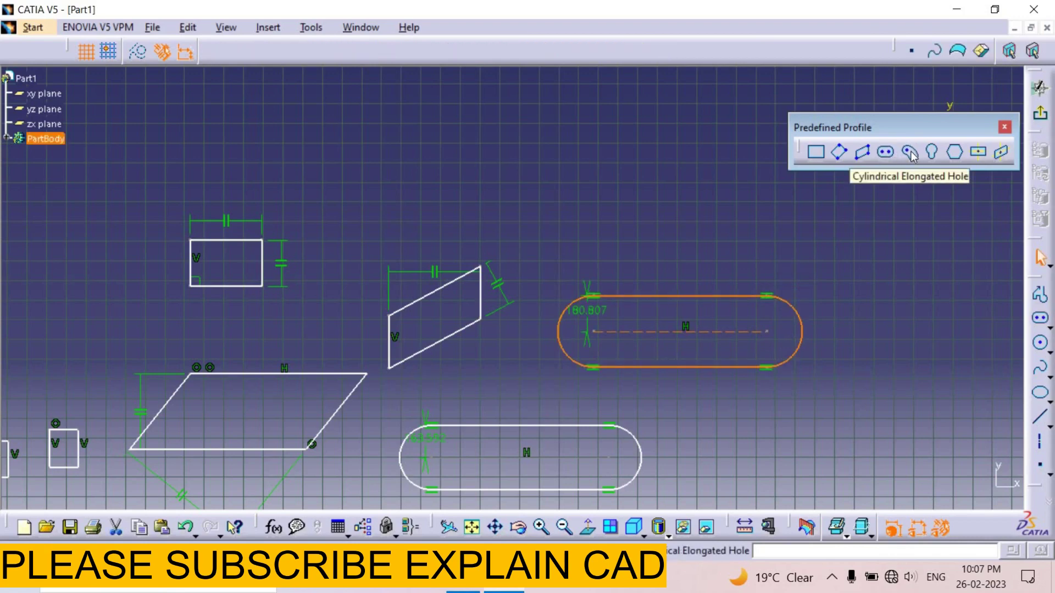
Step: Sketch an arched cylindrical elongated hole above the elongated holes, with a centre arc radius of about 457 mm and an end radius of about 166 mm
{"action": "middle_click_drag", "start_coordinate": [802, 281], "coordinate": [580, 420]}
{"action": "left_click", "coordinate": [910, 151]}
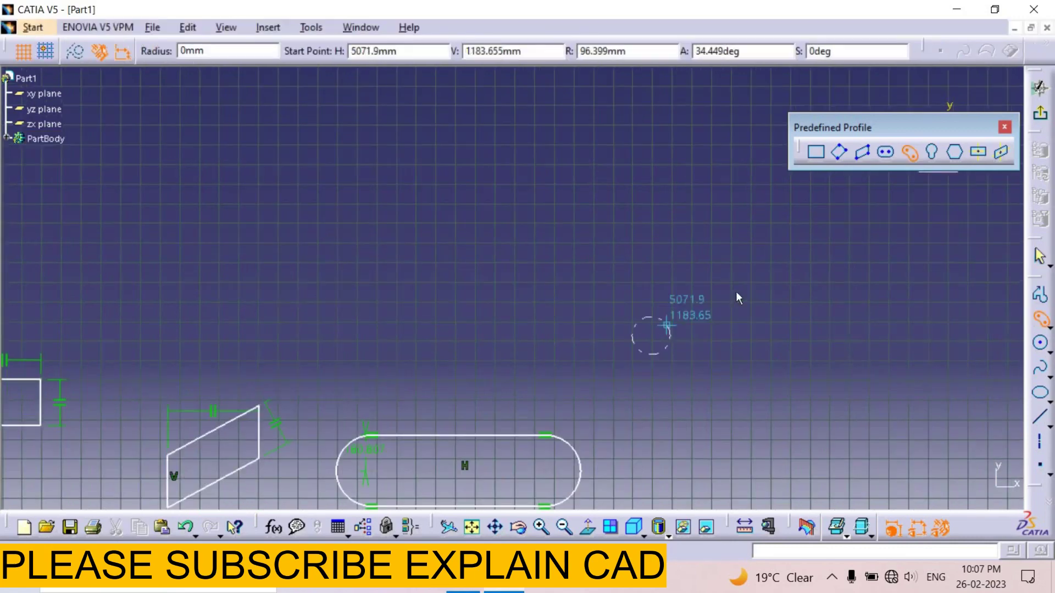
{"action": "left_click", "coordinate": [706, 255]}
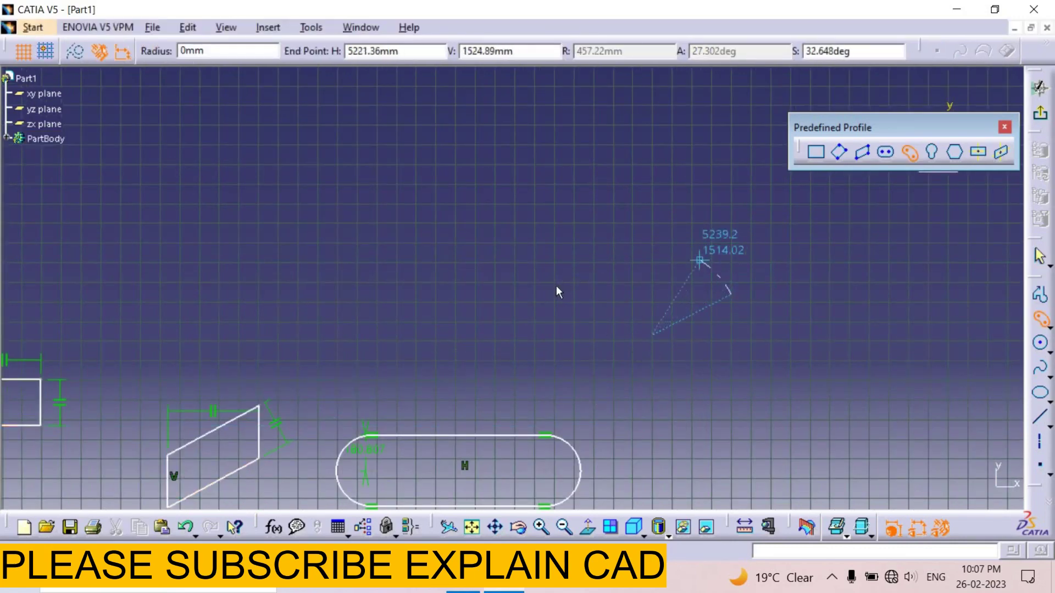
{"action": "left_click", "coordinate": [604, 249]}
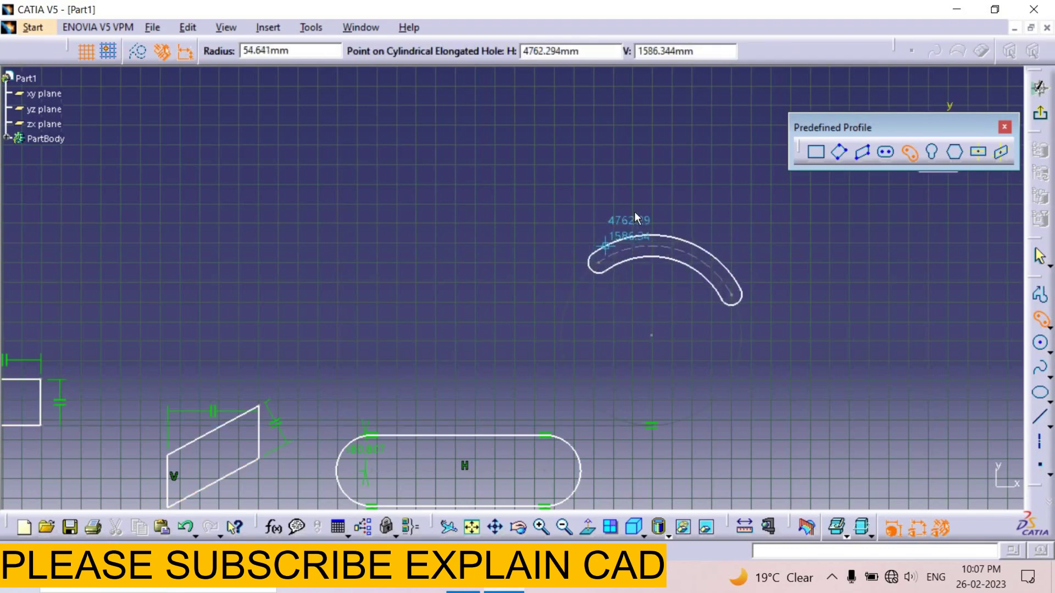
{"action": "left_click", "coordinate": [656, 184]}
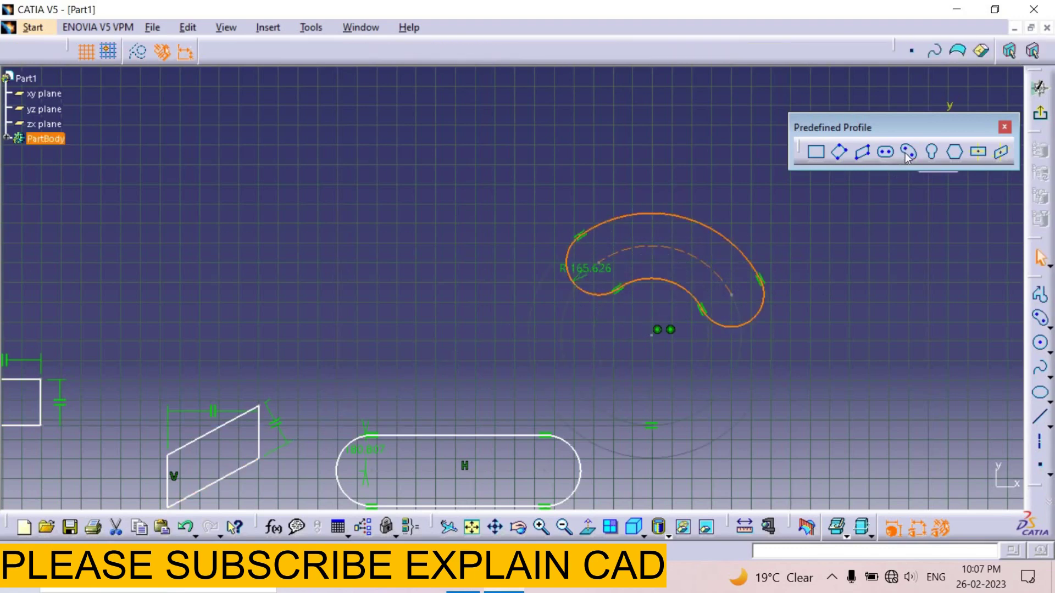
Step: Sketch an upright cylindrical elongated hole left of the arched one, with a centre arc radius of about 785 mm and end radius of about 190 mm
{"action": "left_click", "coordinate": [247, 297]}
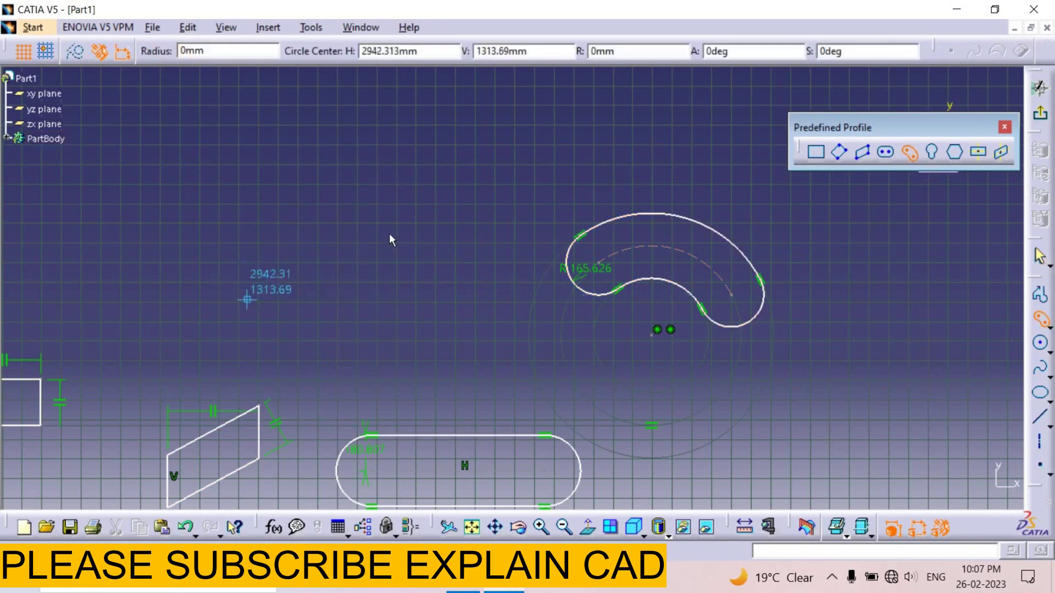
{"action": "left_click", "coordinate": [391, 281]}
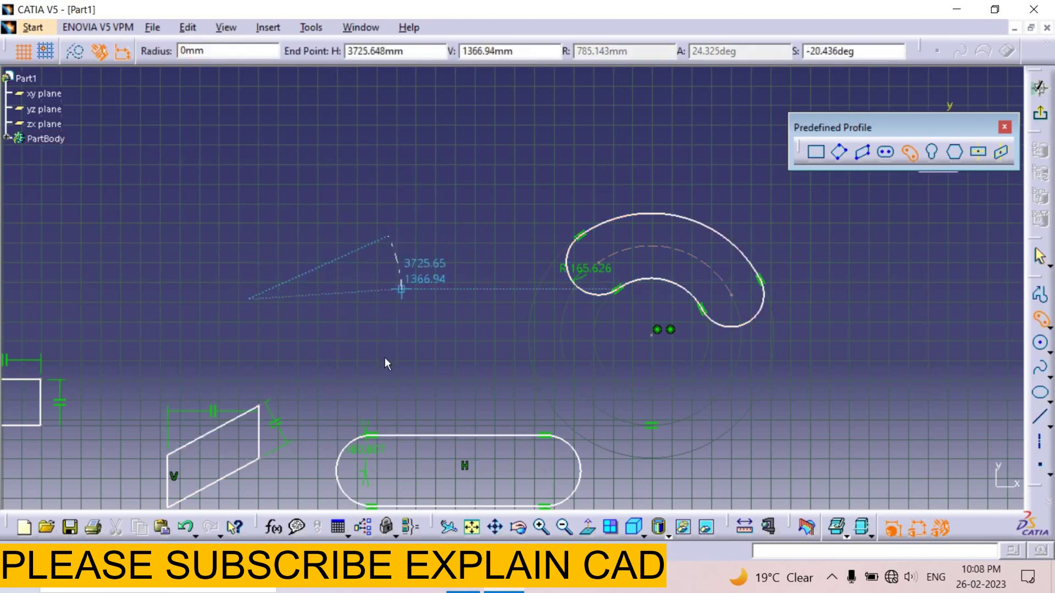
{"action": "left_click", "coordinate": [384, 358]}
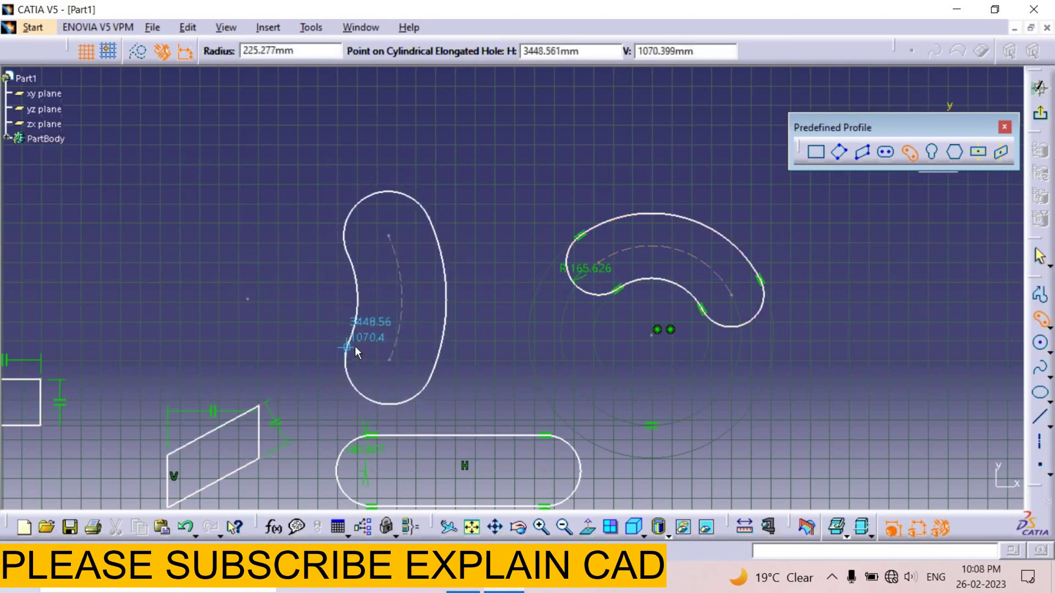
{"action": "left_click", "coordinate": [388, 352]}
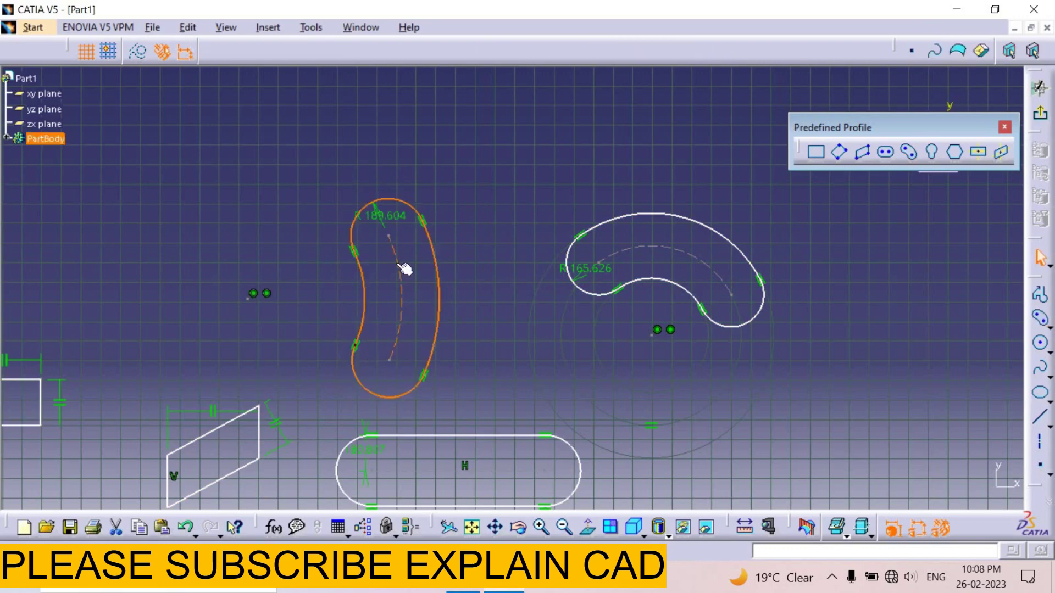
{"action": "left_click", "coordinate": [457, 301]}
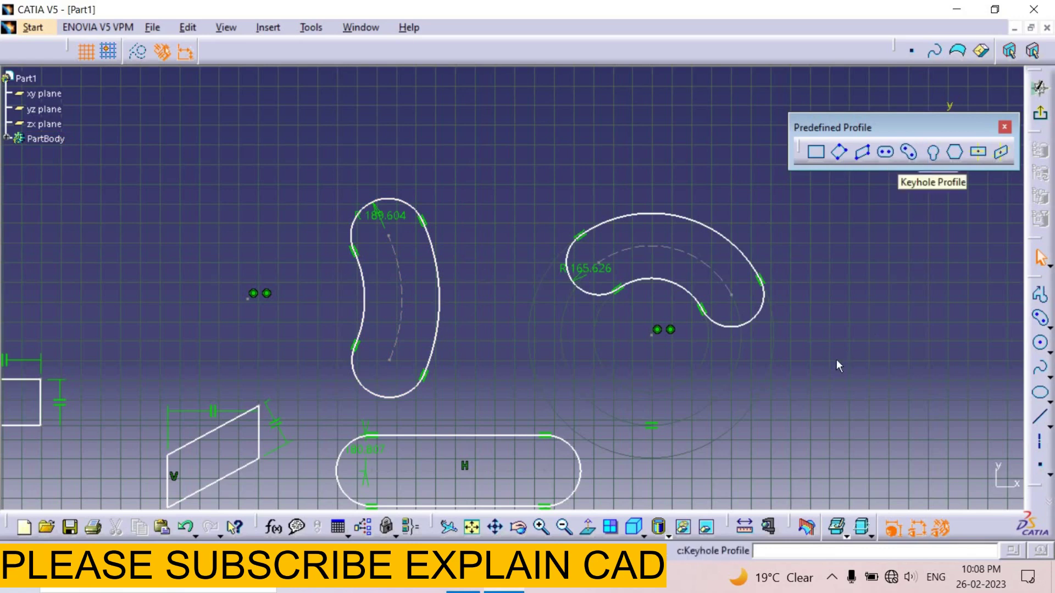
Step: Sketch an upright keyhole profile right of the arched elongated hole, with a large radius of about 237 mm and its slot pointing down
{"action": "middle_click_drag", "start_coordinate": [836, 360], "coordinate": [495, 447]}
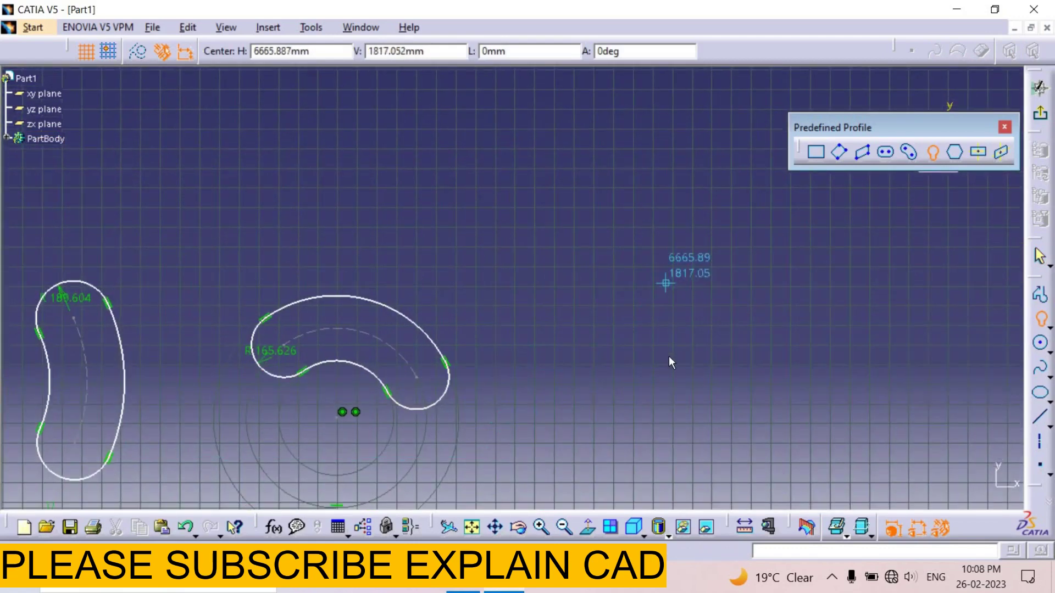
{"action": "left_click", "coordinate": [670, 361]}
{"action": "left_click", "coordinate": [652, 357]}
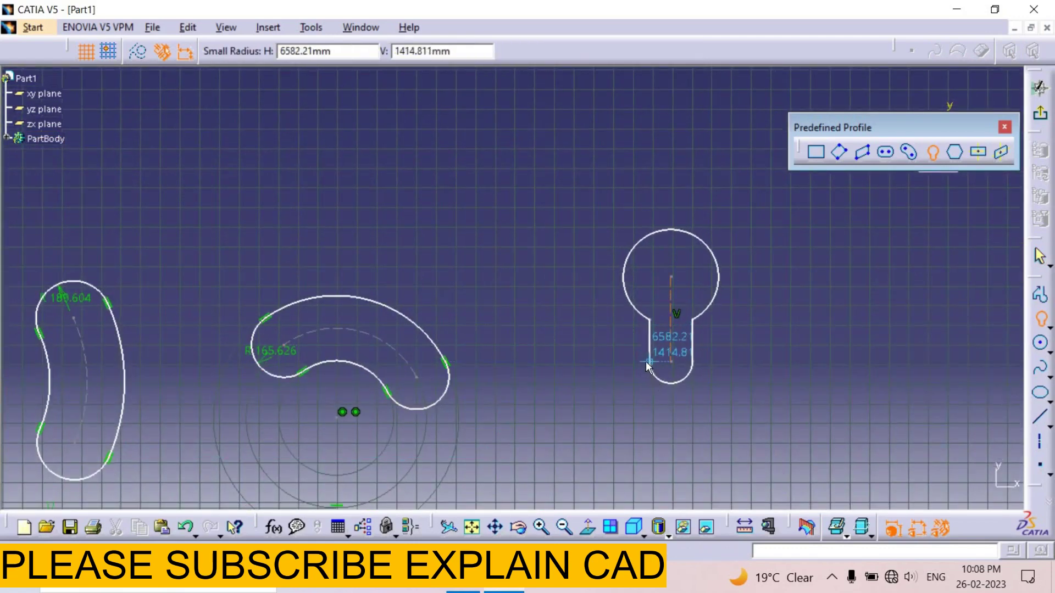
{"action": "left_click", "coordinate": [645, 361]}
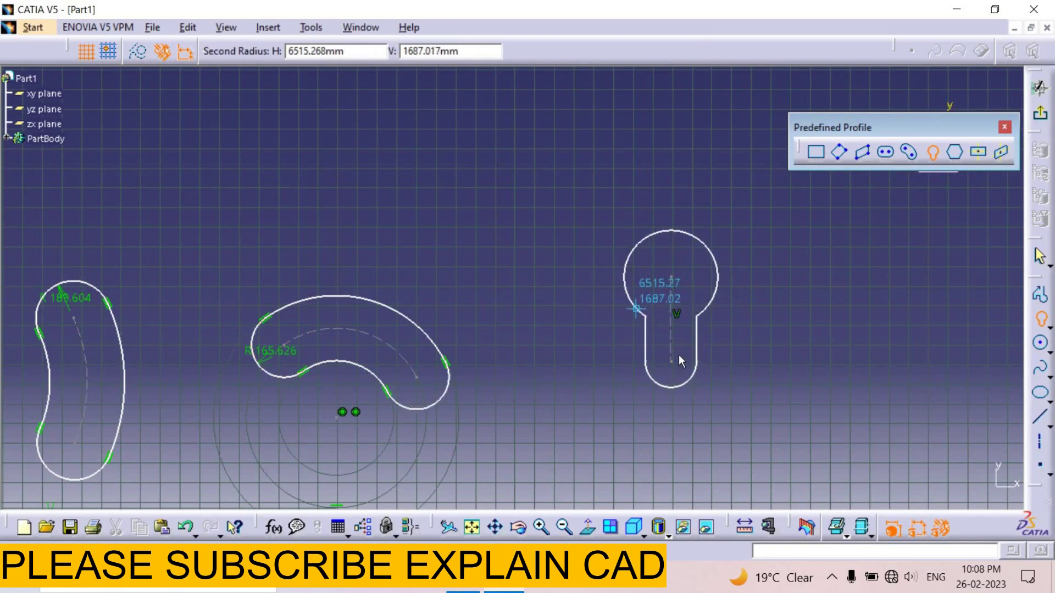
{"action": "left_click", "coordinate": [679, 355]}
{"action": "left_click", "coordinate": [668, 427]}
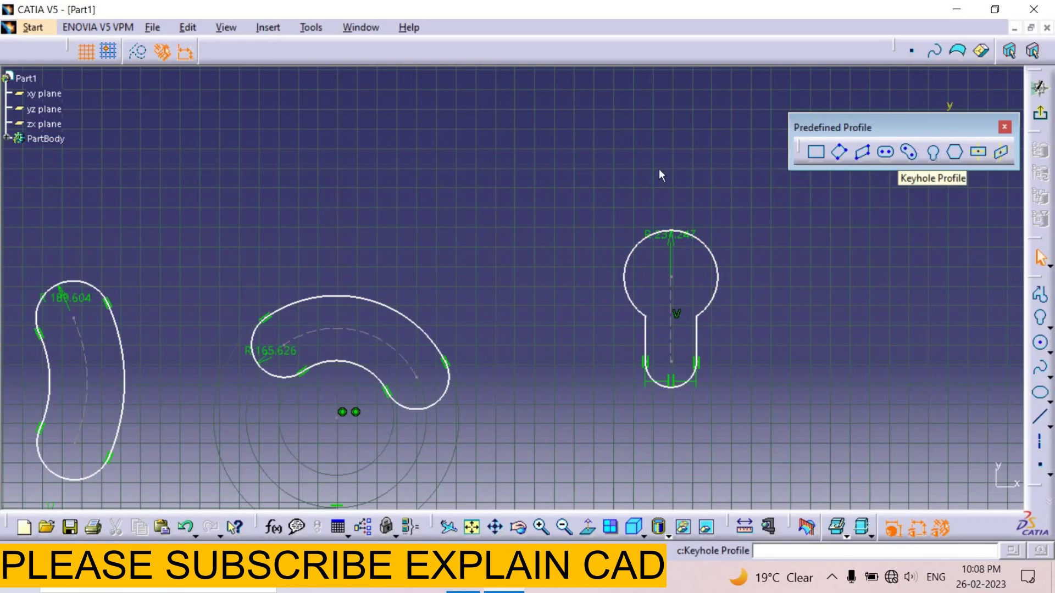
Step: Sketch a second upright keyhole profile above and left of the first, with a large radius of about 231 mm
{"action": "left_click", "coordinate": [507, 152]}
{"action": "left_click", "coordinate": [507, 236]}
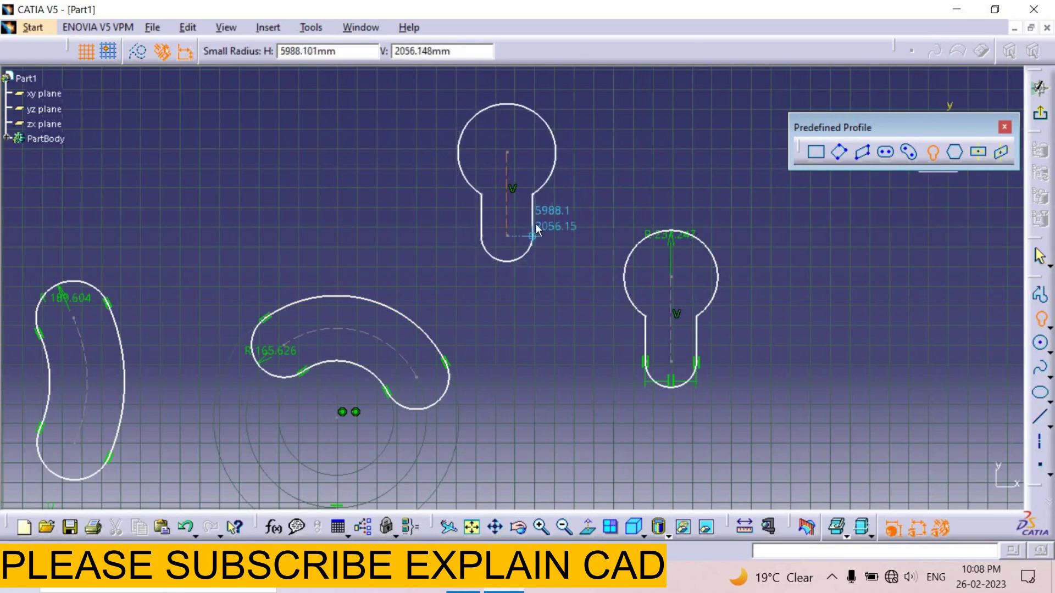
{"action": "left_click", "coordinate": [530, 229]}
{"action": "left_click", "coordinate": [545, 174]}
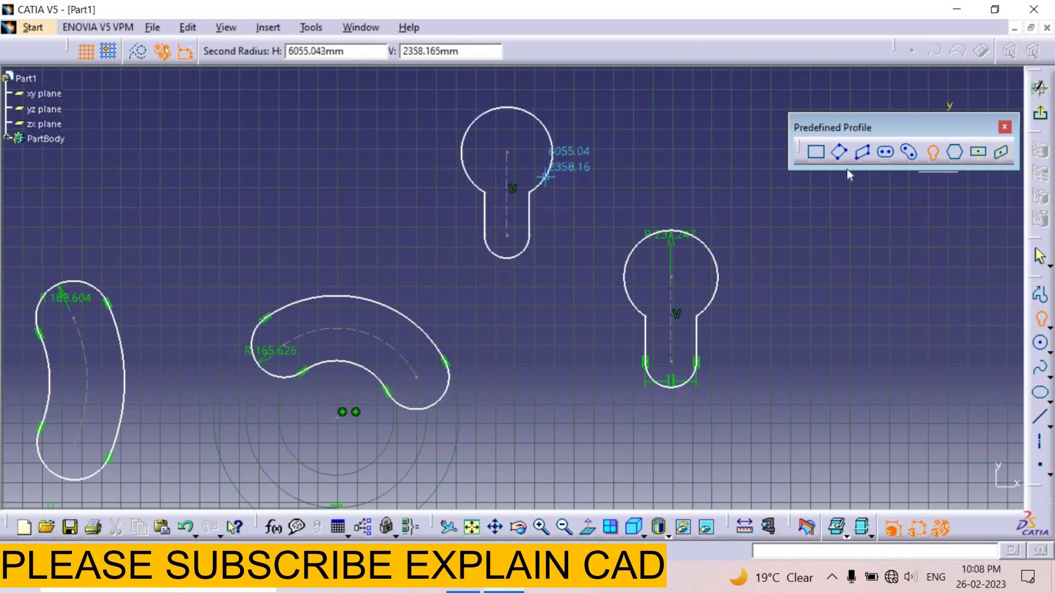
Step: Sketch a smaller inverted keyhole profile above the first one, with its slot pointing up and about 306 mm between the arc centres
{"action": "left_click", "coordinate": [932, 154]}
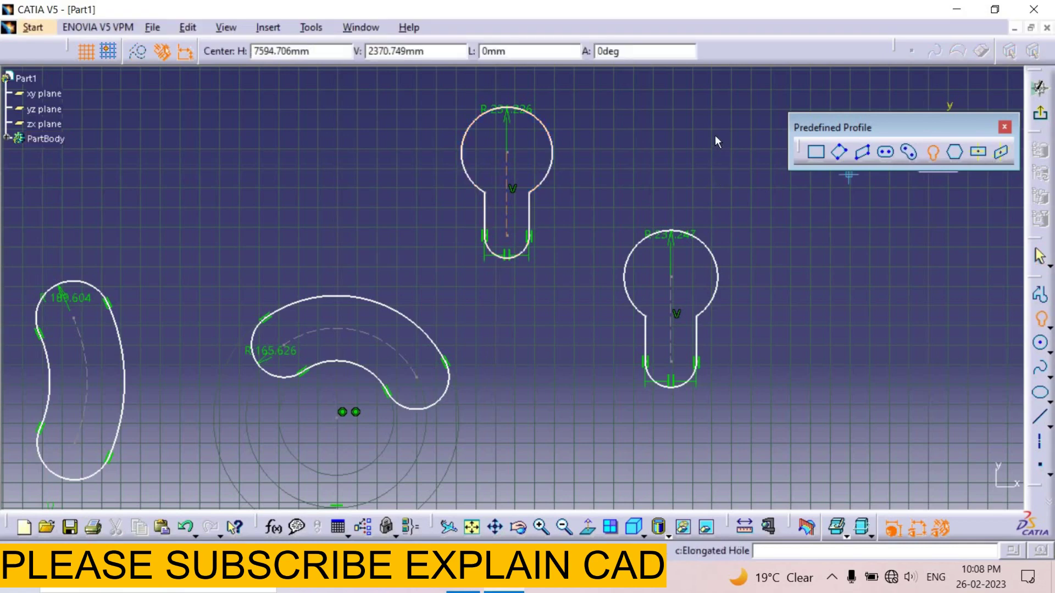
{"action": "left_click", "coordinate": [709, 188]}
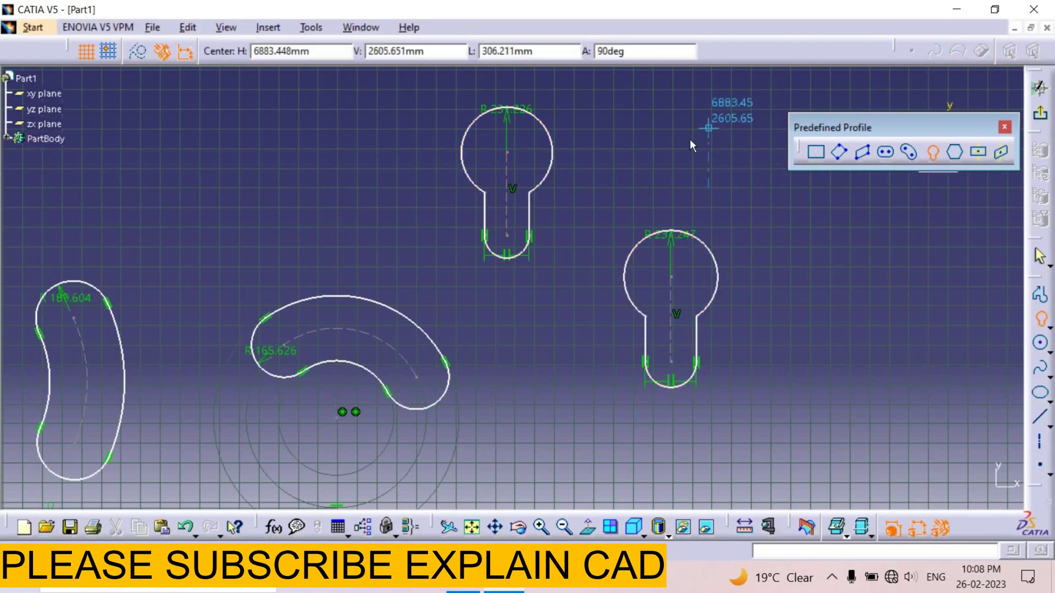
{"action": "left_click", "coordinate": [709, 127]}
{"action": "left_click", "coordinate": [687, 145]}
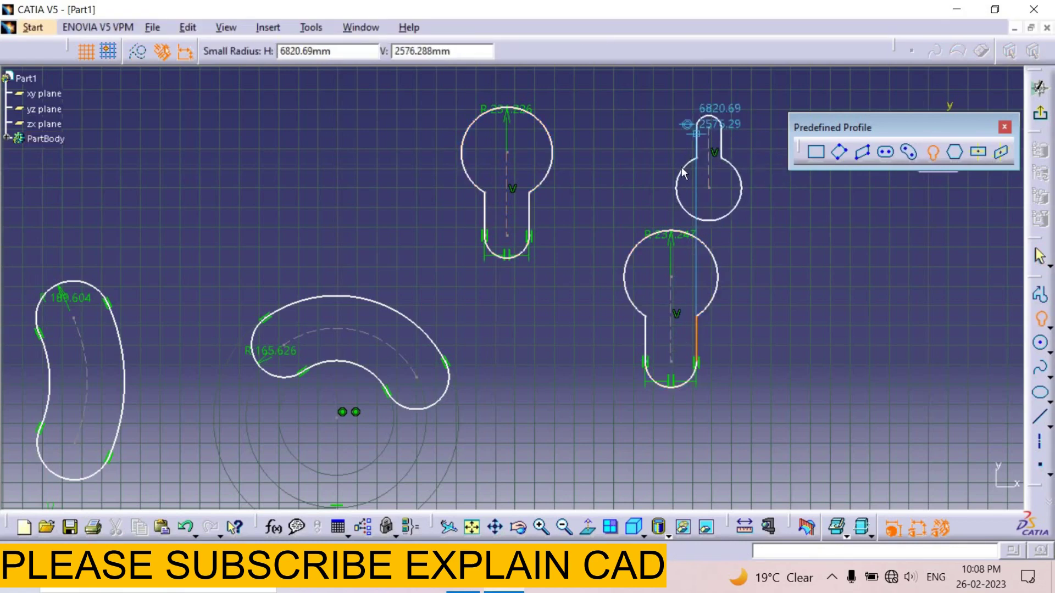
{"action": "left_click", "coordinate": [681, 167]}
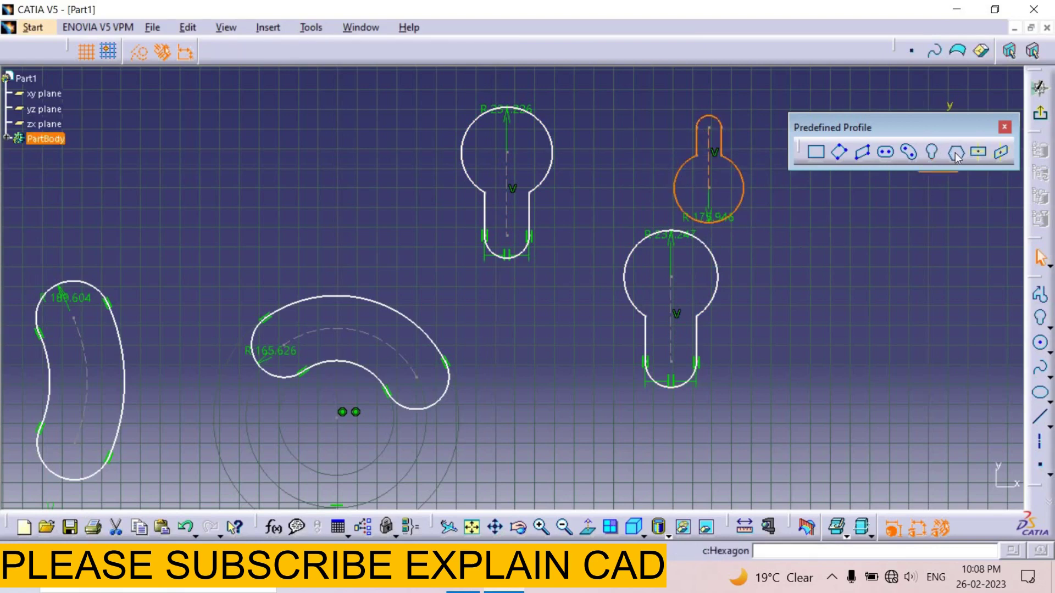
Step: Sketch a hexagon about 769 mm across flats right of the first keyhole, and a larger tilted hexagon up and right of it
{"action": "left_click", "coordinate": [810, 318]}
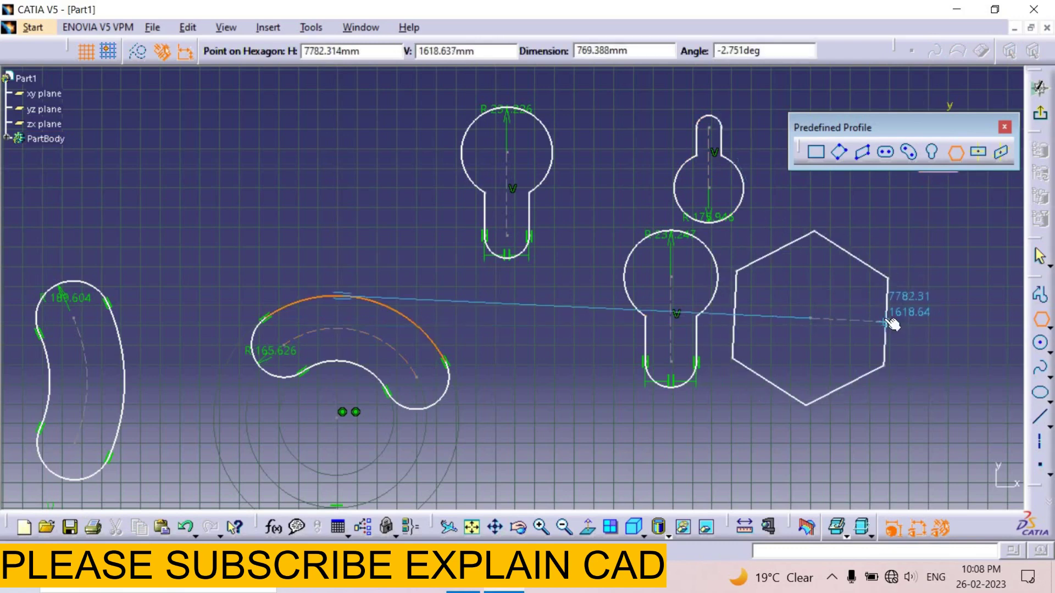
{"action": "left_click", "coordinate": [921, 325]}
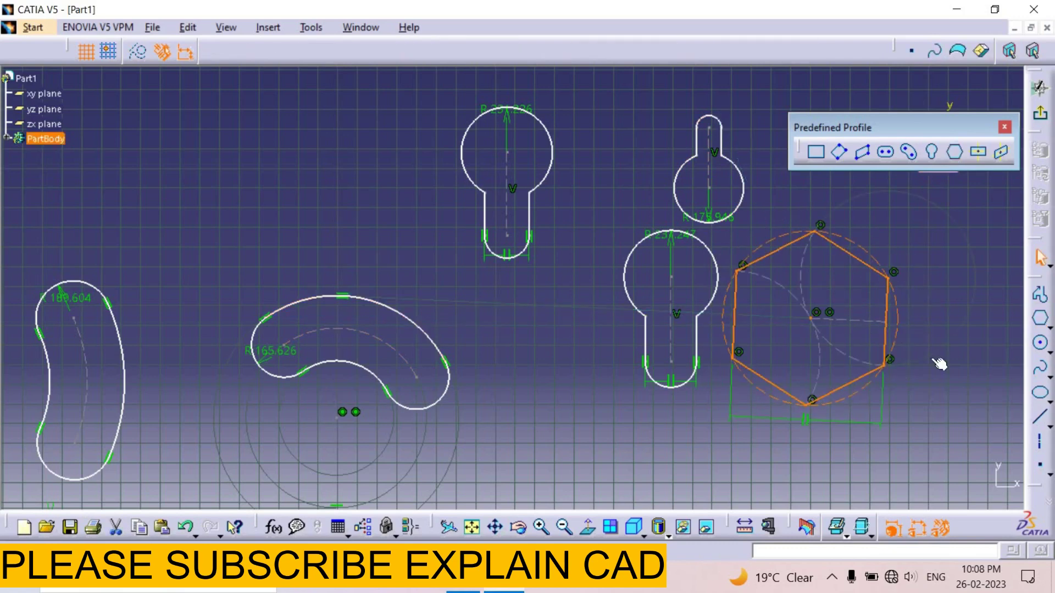
{"action": "middle_click_drag", "start_coordinate": [914, 203], "coordinate": [659, 269]}
{"action": "left_click", "coordinate": [951, 158]}
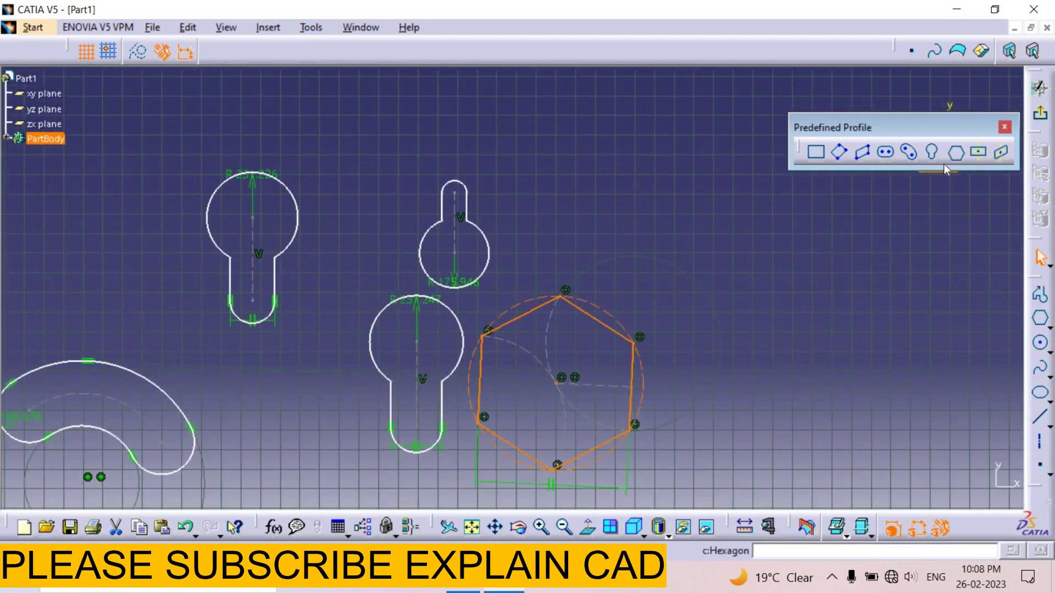
{"action": "left_click", "coordinate": [750, 242]}
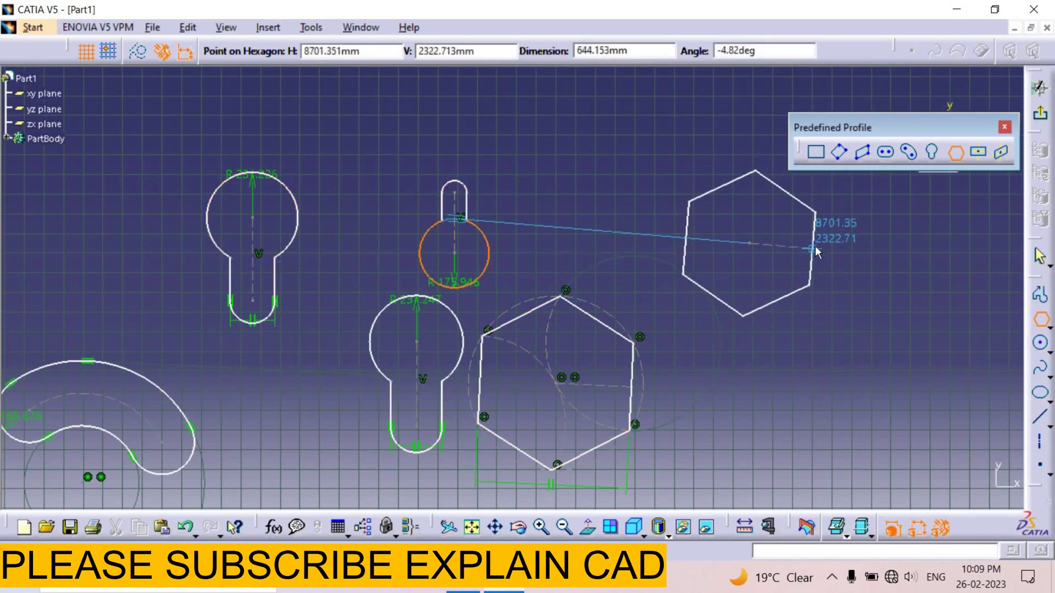
{"action": "left_click", "coordinate": [842, 223]}
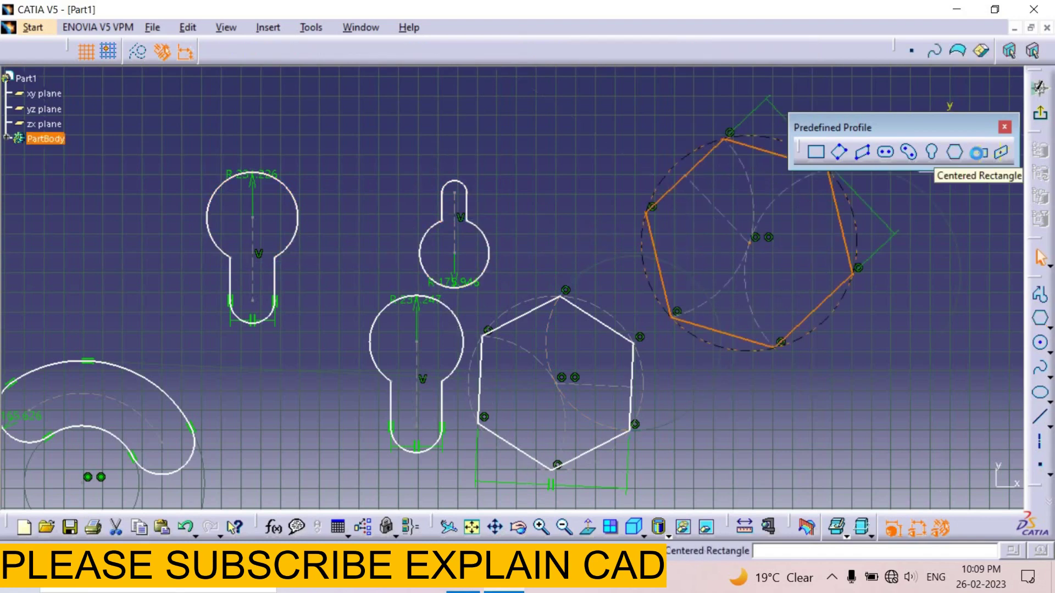
Step: Sketch a centered rectangle about 1079 mm wide and 772 mm high in the empty area right of the hexagons
{"action": "left_click", "coordinate": [979, 152]}
{"action": "mouse_move", "coordinate": [877, 343]}
{"action": "middle_mouse_down"}
{"action": "mouse_move", "coordinate": [410, 246]}
{"action": "mouse_move", "coordinate": [335, 289]}
{"action": "middle_mouse_up"}
{"action": "left_click", "coordinate": [665, 308]}
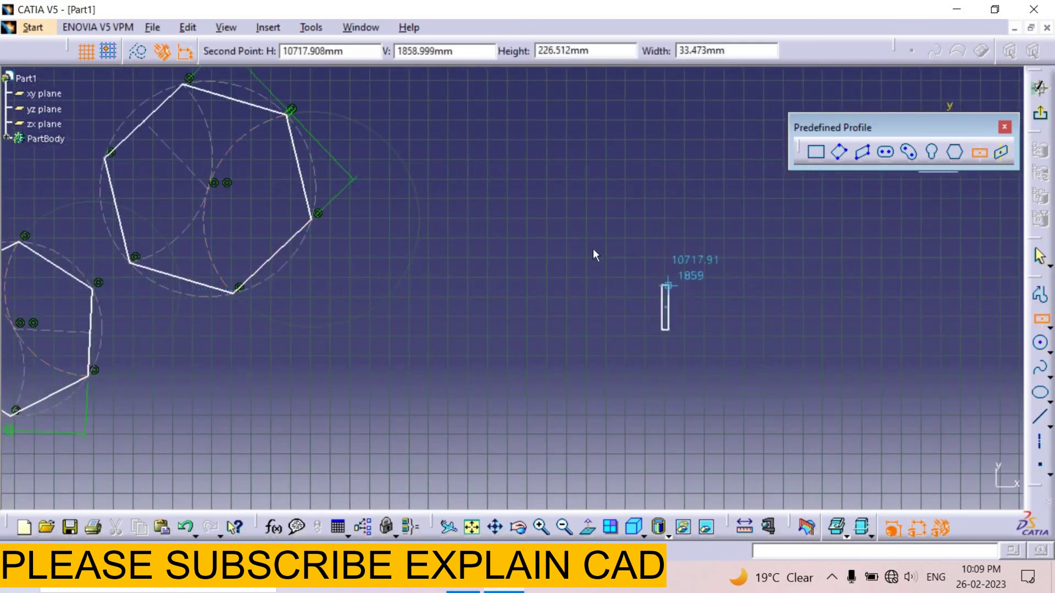
{"action": "left_click", "coordinate": [559, 231]}
Step: Start sketching a centered parallelogram
{"action": "left_click", "coordinate": [1001, 152]}
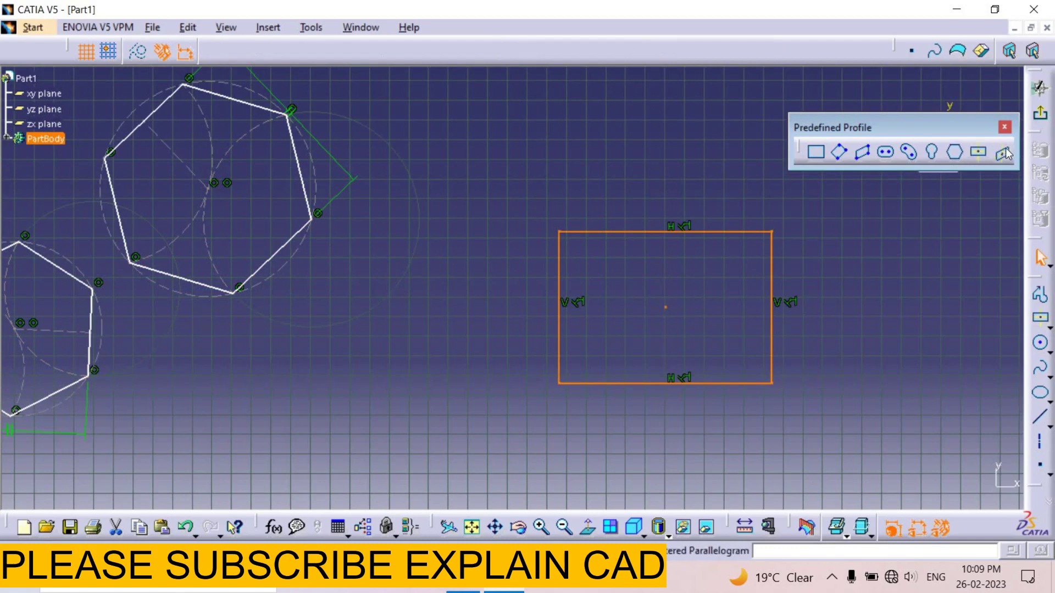